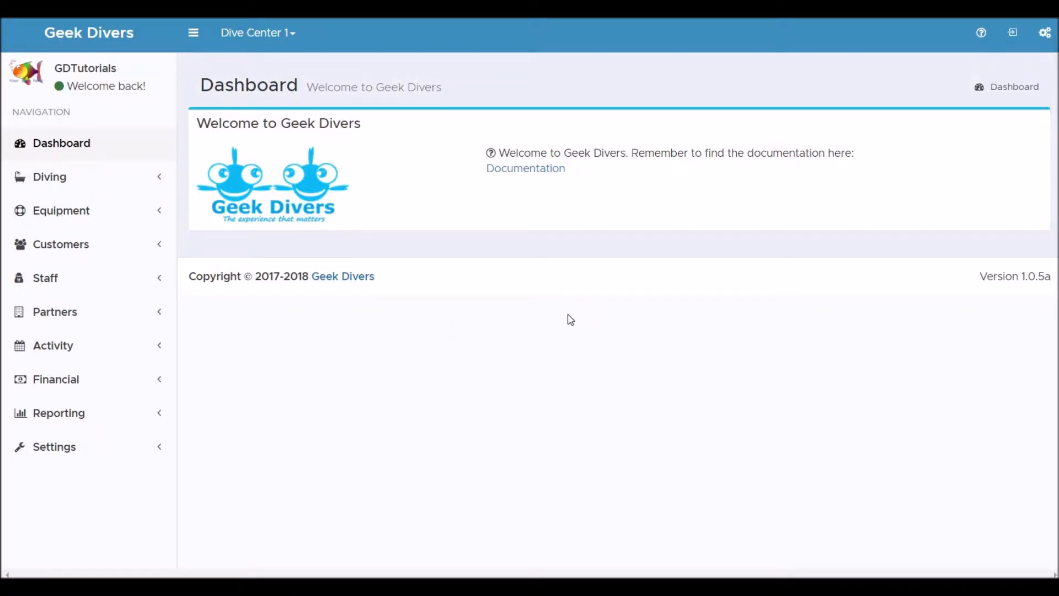
- Open the Staff Payments overview in the financial section and review the open and closed staff payments
{"action": "left_click", "coordinate": [49, 383]}
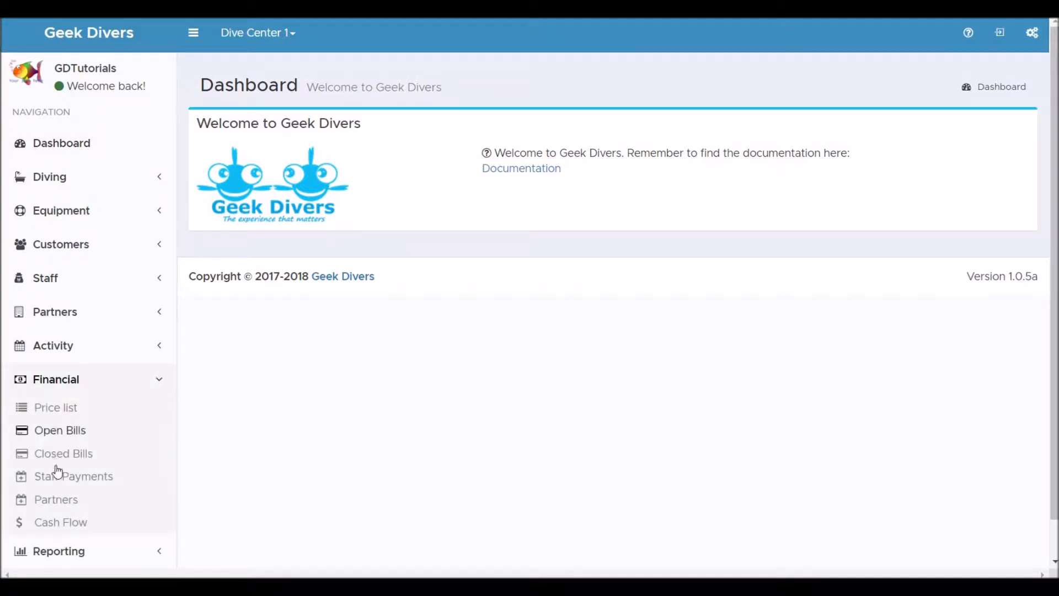
{"action": "left_click", "coordinate": [67, 484]}
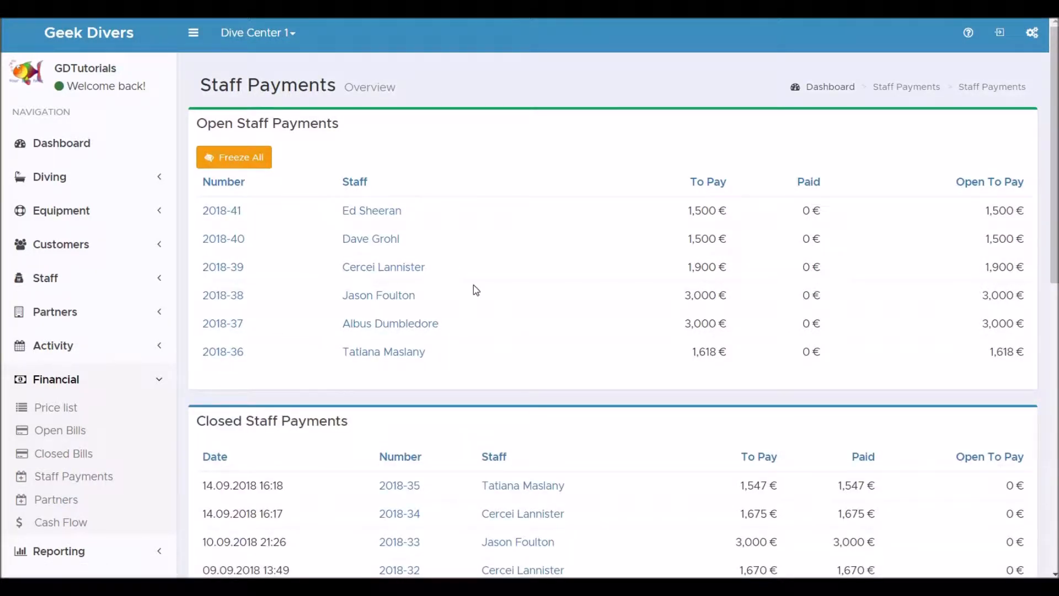
{"action": "scroll", "coordinate": [468, 225], "scroll_direction": "down", "scroll_amount": 4}
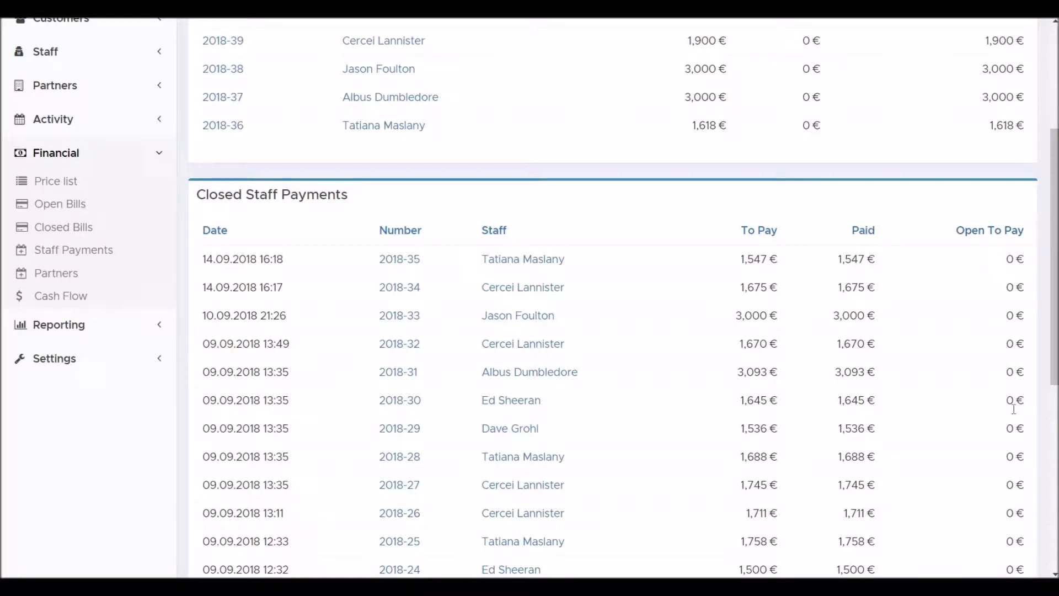
{"action": "scroll", "coordinate": [621, 190], "scroll_direction": "up", "scroll_amount": 4}
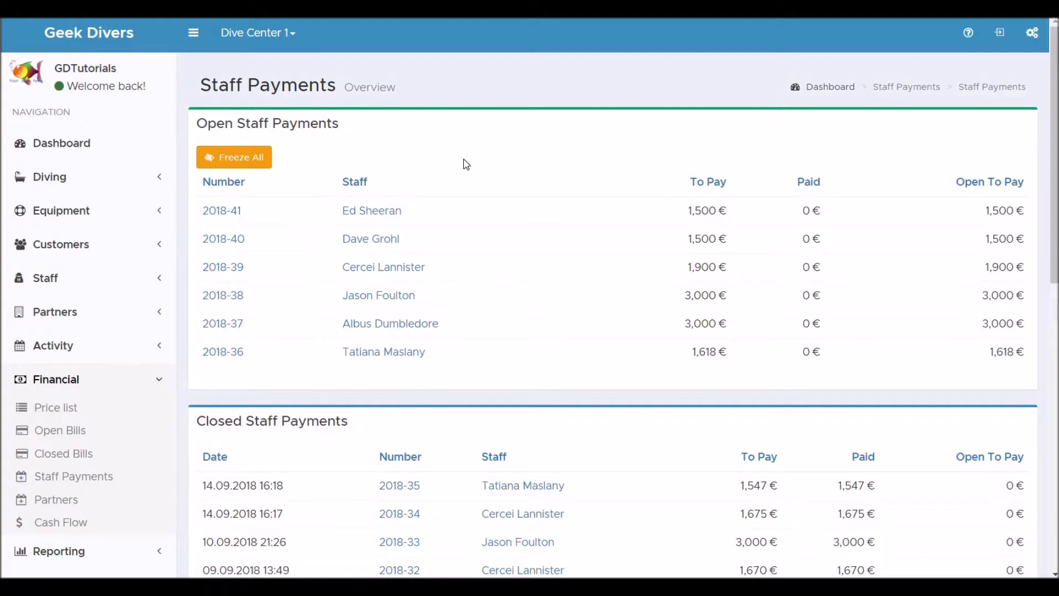
- Freeze all open staff payments and review the open and frozen payment lists
{"action": "left_click", "coordinate": [241, 157]}
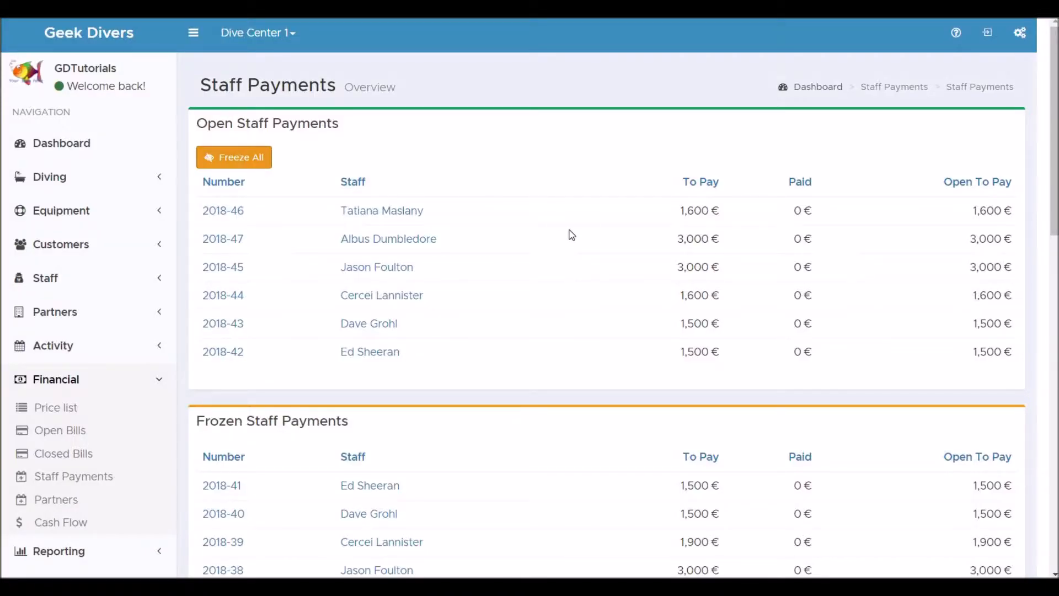
{"action": "scroll", "coordinate": [572, 235], "scroll_direction": "down", "scroll_amount": 1}
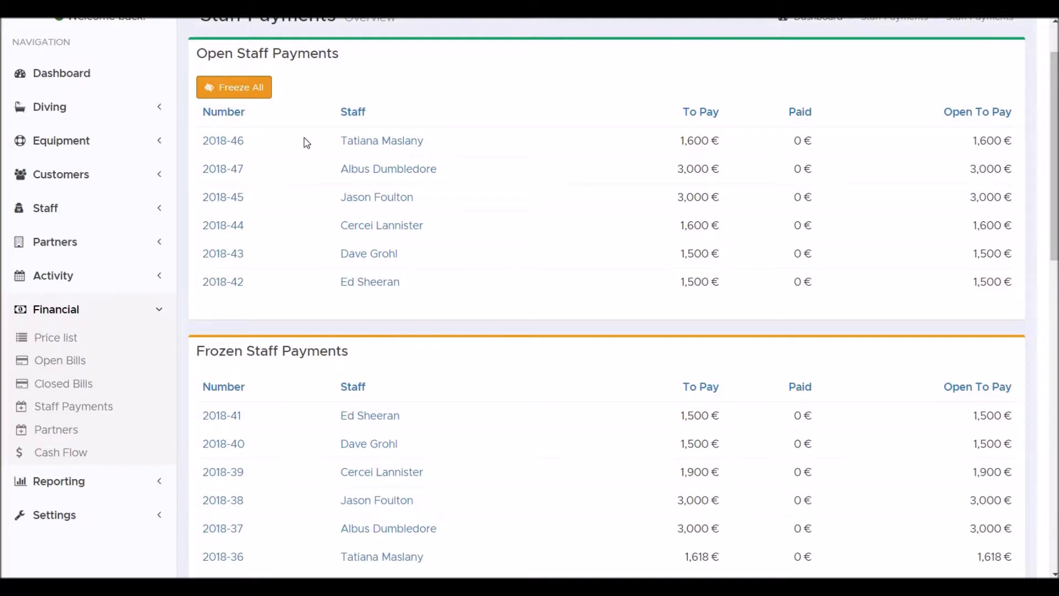
{"action": "scroll", "coordinate": [305, 142], "scroll_direction": "up", "scroll_amount": 1}
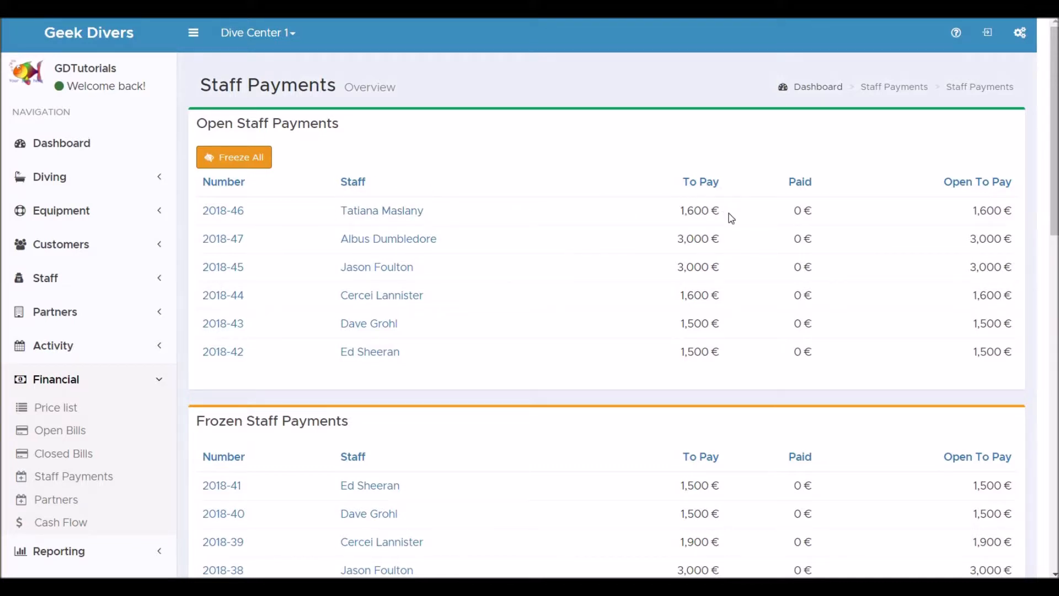
{"action": "scroll", "coordinate": [578, 297], "scroll_direction": "down", "scroll_amount": 3}
{"action": "scroll", "coordinate": [578, 297], "scroll_direction": "down", "scroll_amount": 1}
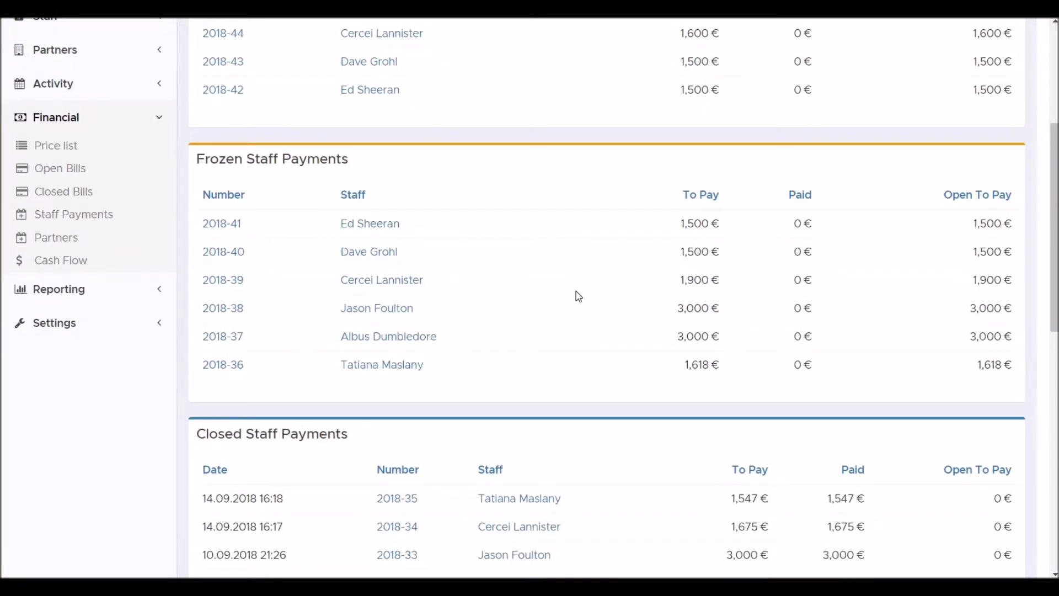
- Open the last payslip among the frozen staff payments and save a manual position "Bar tab" with amount -70
{"action": "left_click", "coordinate": [394, 374]}
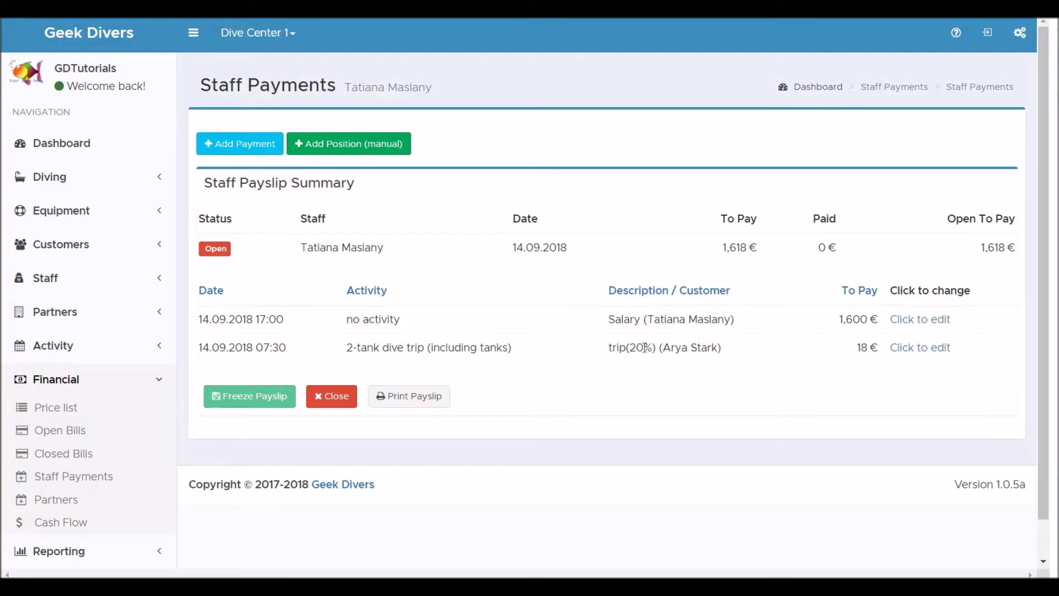
{"action": "left_click", "coordinate": [359, 147]}
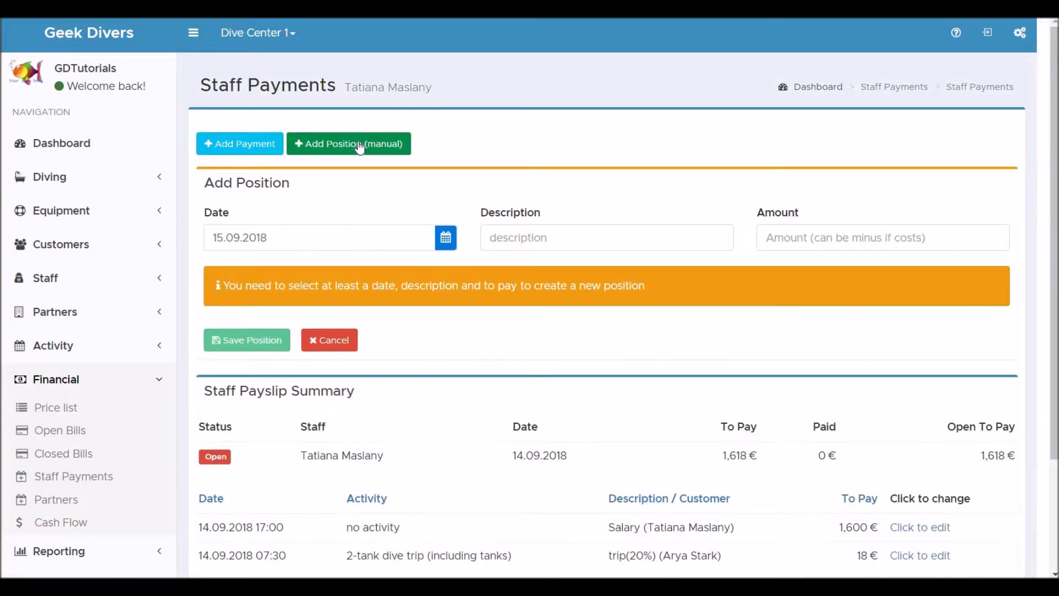
{"action": "left_click", "coordinate": [534, 232]}
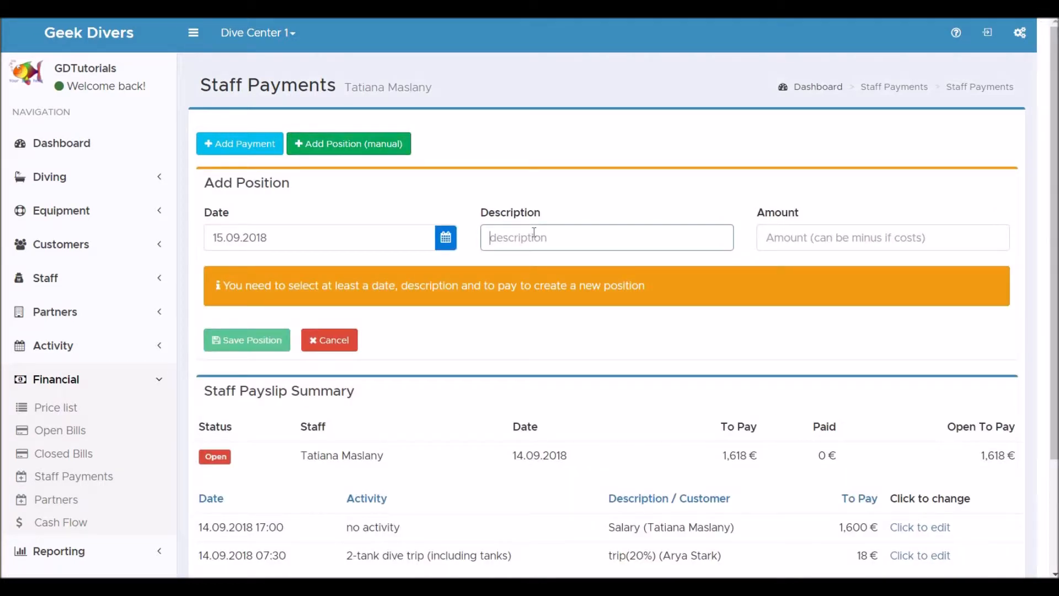
{"action": "type", "text": "Bar tab"}
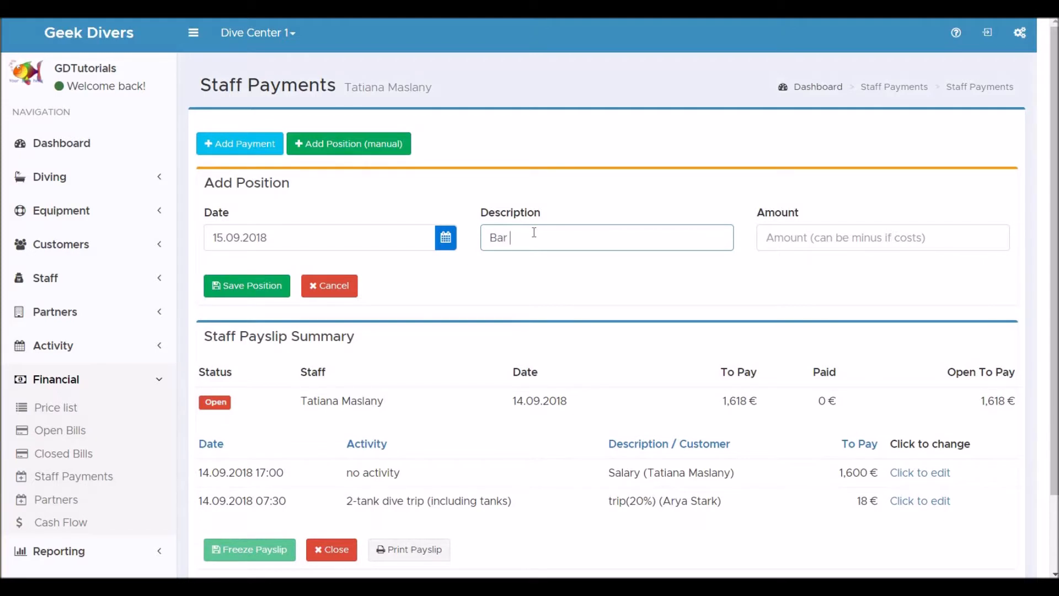
{"action": "key", "text": "Tab"}
{"action": "type", "text": "-"}
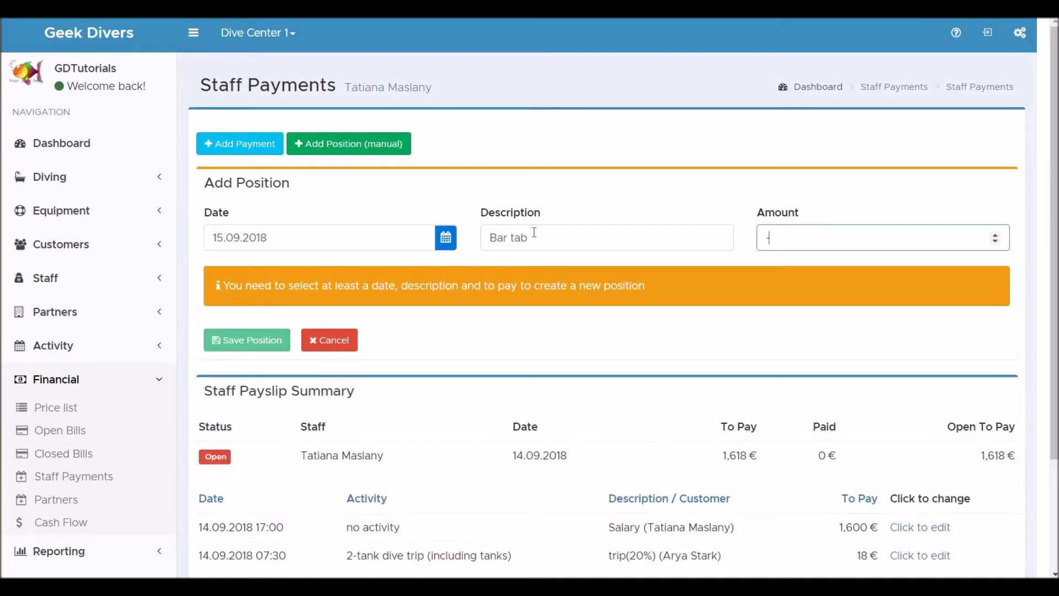
{"action": "type", "text": "70"}
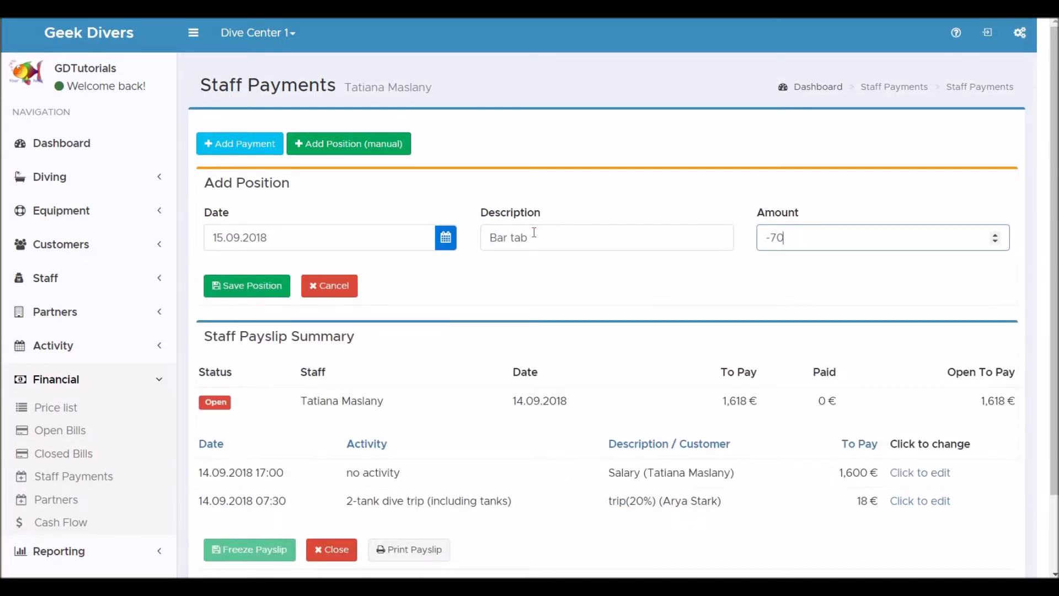
{"action": "left_click", "coordinate": [263, 286]}
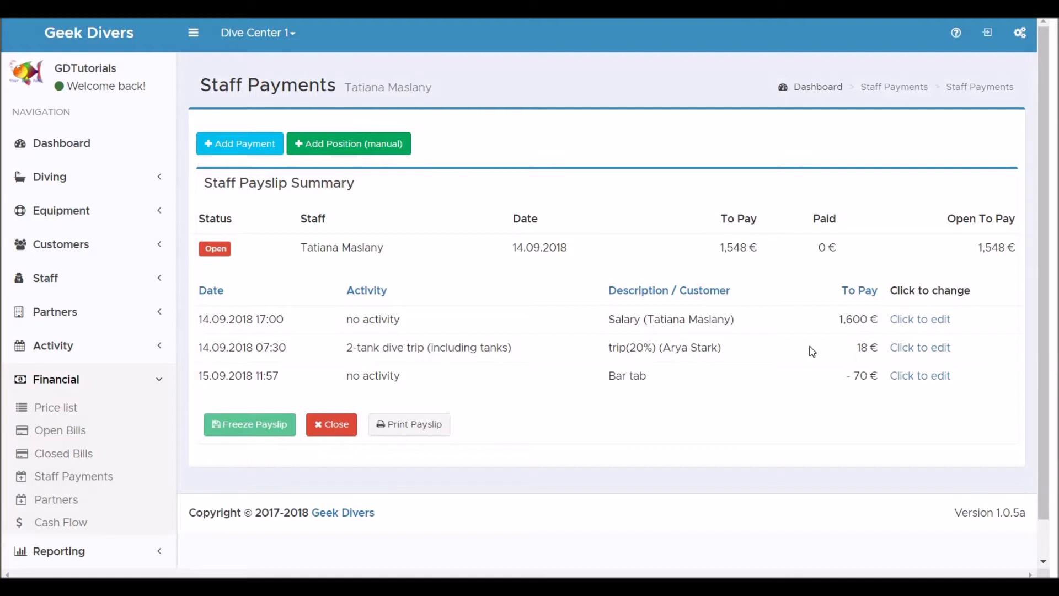
- Set the amount of the payslip's 2-tank dive trip position to 19 and save it
{"action": "left_click", "coordinate": [933, 348]}
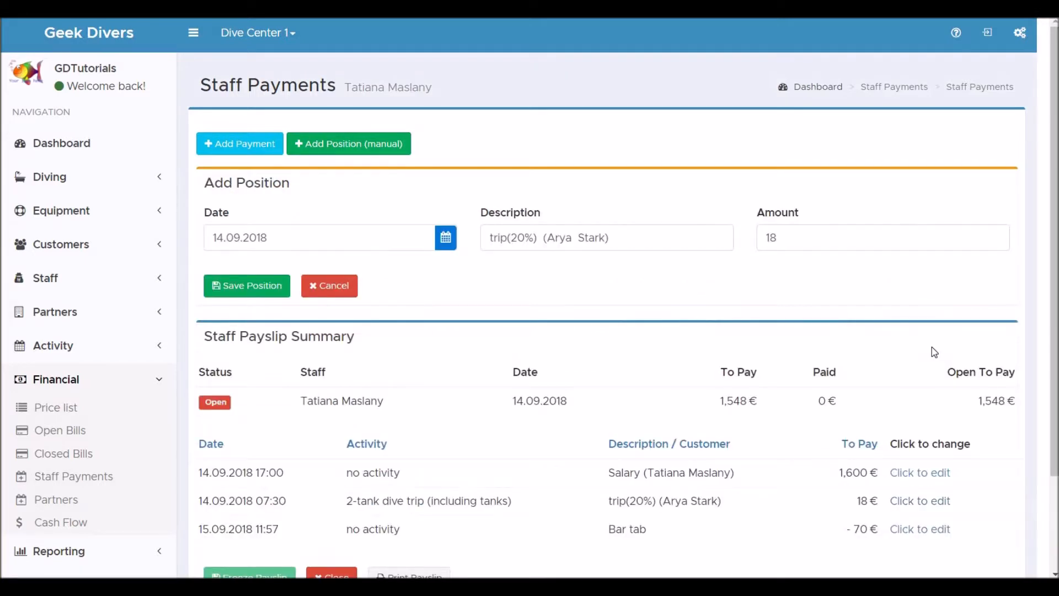
{"action": "left_click", "coordinate": [803, 239]}
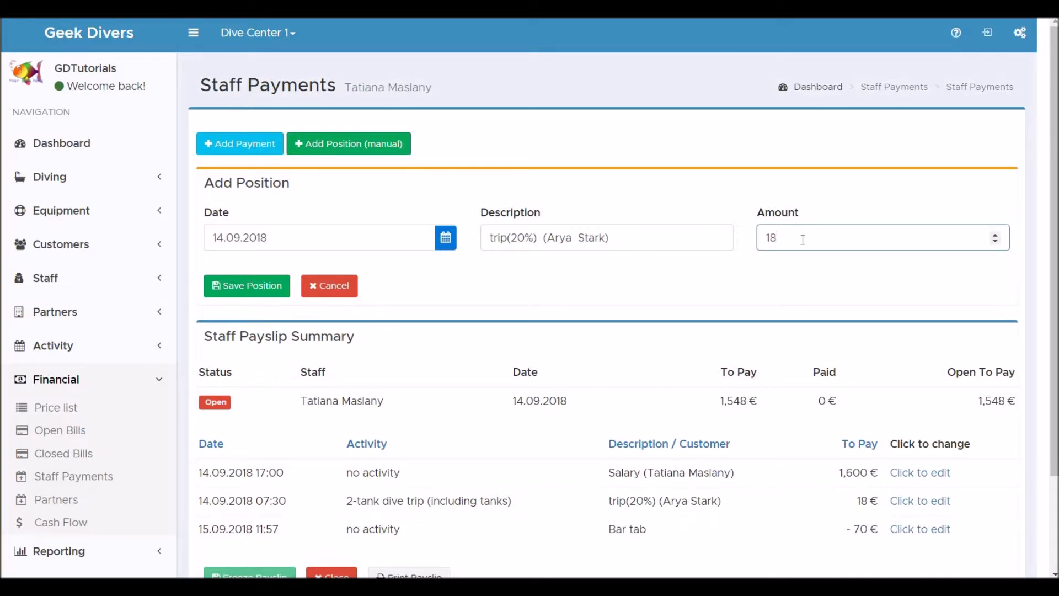
{"action": "key", "text": "BackSpace"}
{"action": "type", "text": "9"}
{"action": "left_click", "coordinate": [262, 288]}
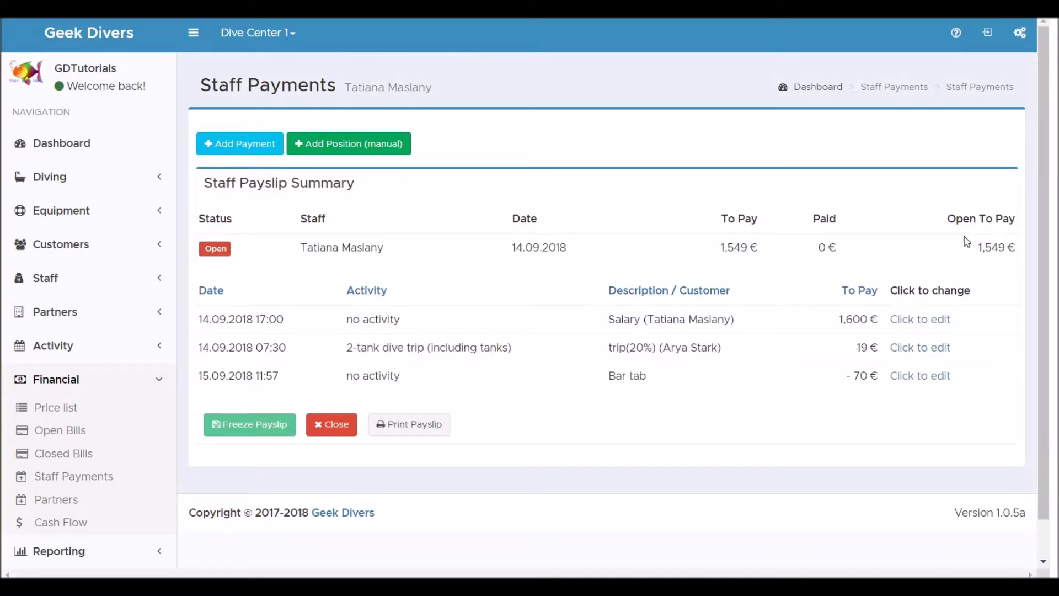
- Add and save a payment of 1549 on the payslip, described as the staff member's salary for September
{"action": "left_click", "coordinate": [257, 148]}
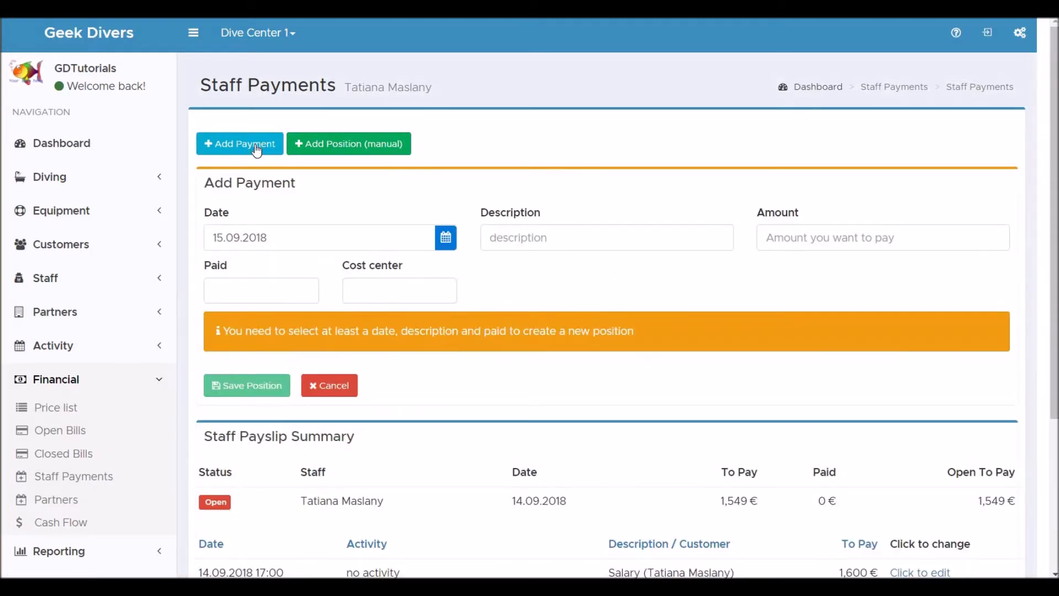
{"action": "left_click", "coordinate": [546, 228]}
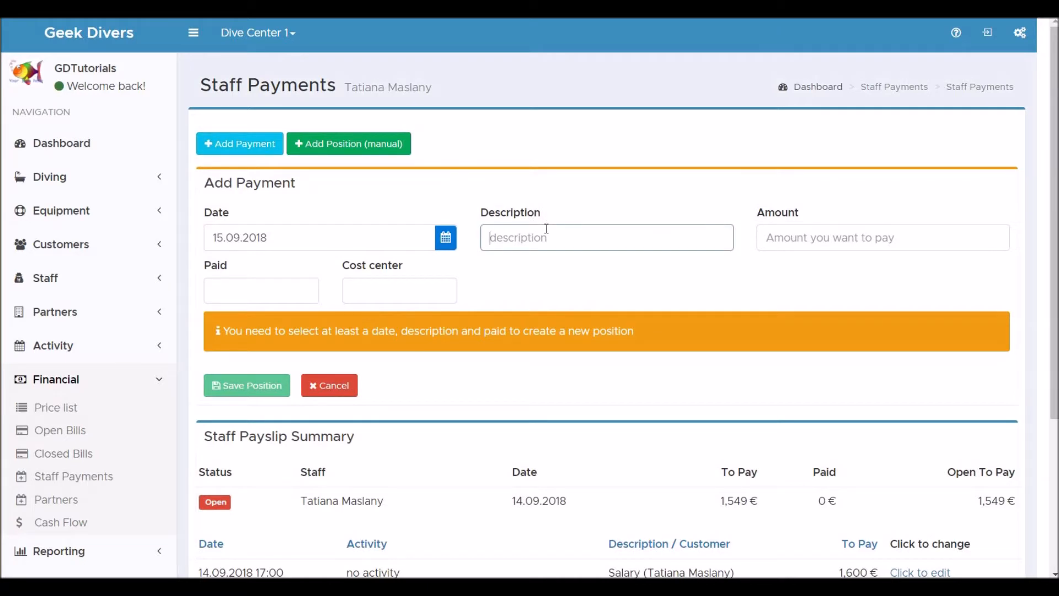
{"action": "type", "text": "Tatiana's salary s"}
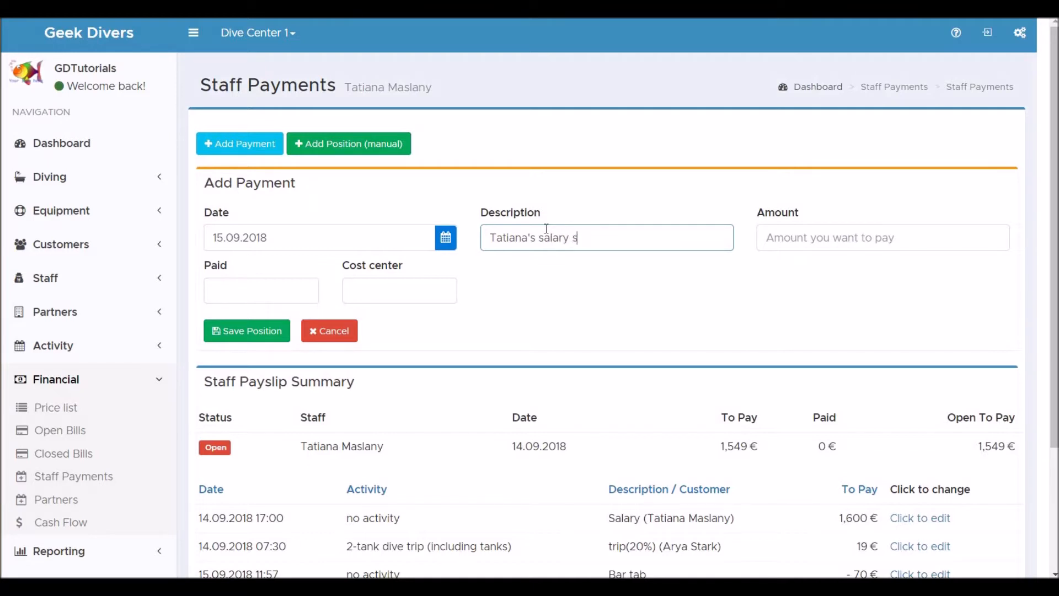
{"action": "key", "text": "BackSpace"}
{"action": "type", "text": "September"}
{"action": "key", "text": "Tab"}
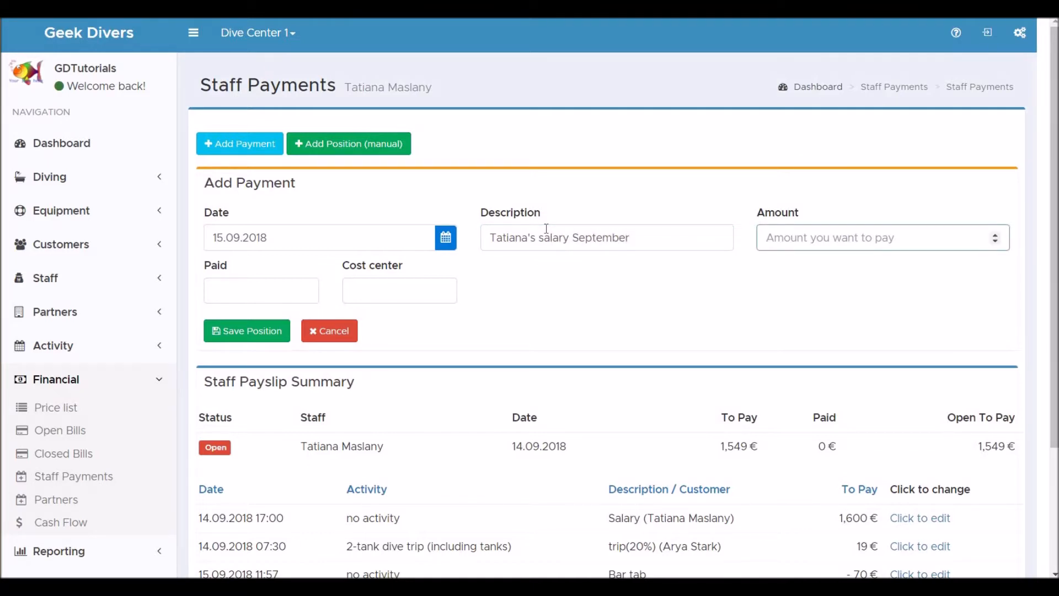
{"action": "type", "text": "1549"}
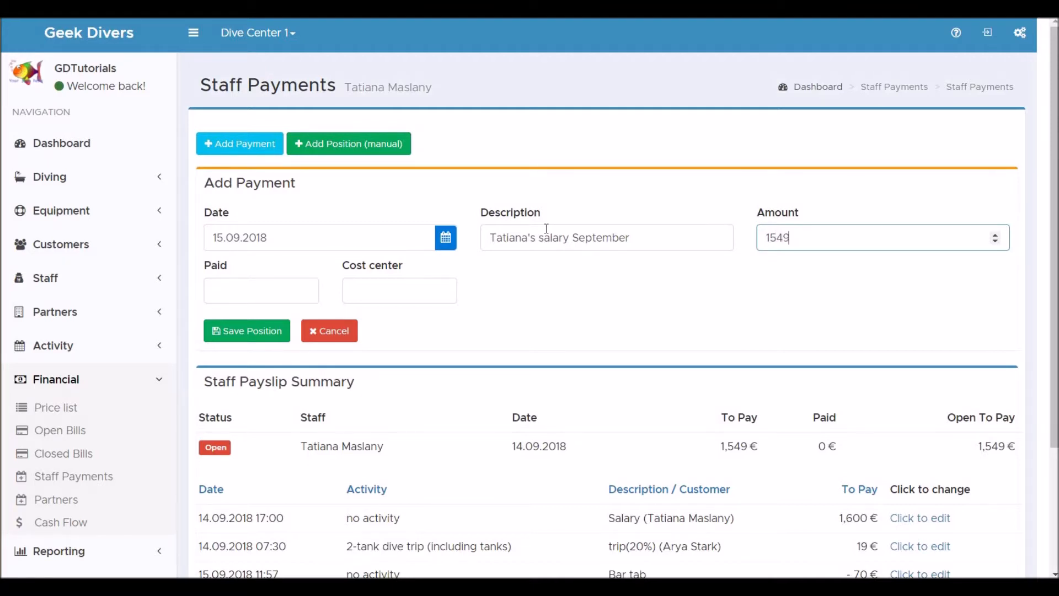
{"action": "left_click", "coordinate": [242, 333]}
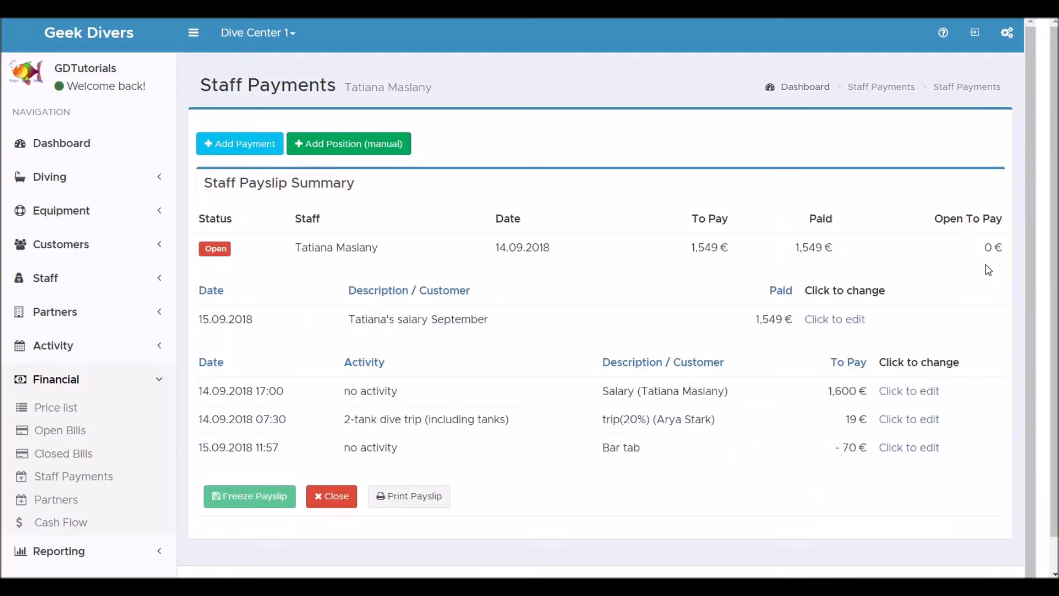
- Print the payslip to PDF, open the file to check its positions, payments and status, and close it
{"action": "left_click", "coordinate": [427, 498]}
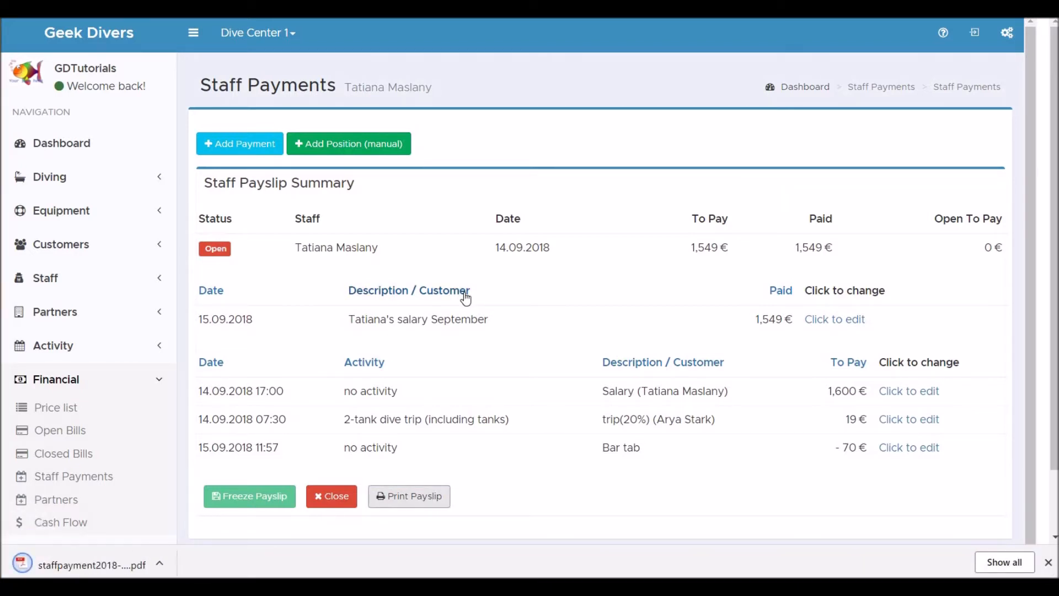
{"action": "left_click", "coordinate": [96, 566]}
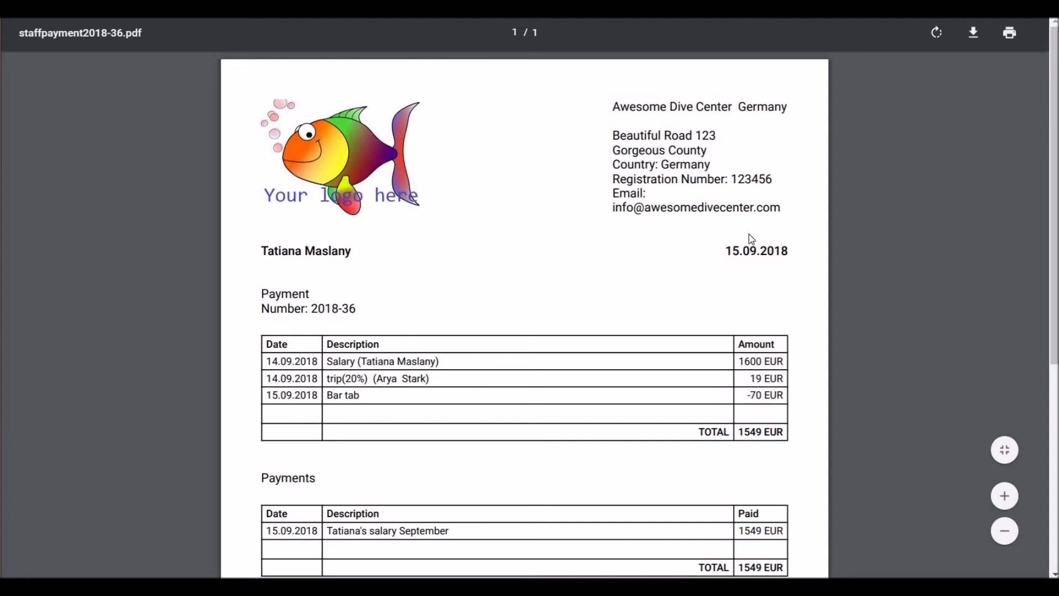
{"action": "scroll", "coordinate": [552, 274], "scroll_direction": "down", "scroll_amount": 2}
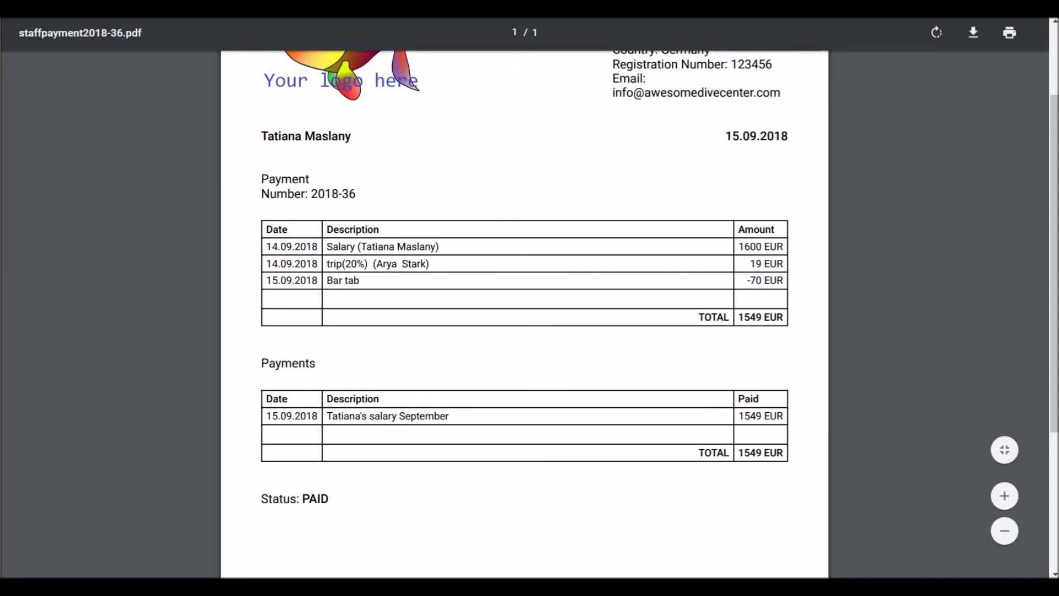
{"action": "key", "text": "ctrl+w"}
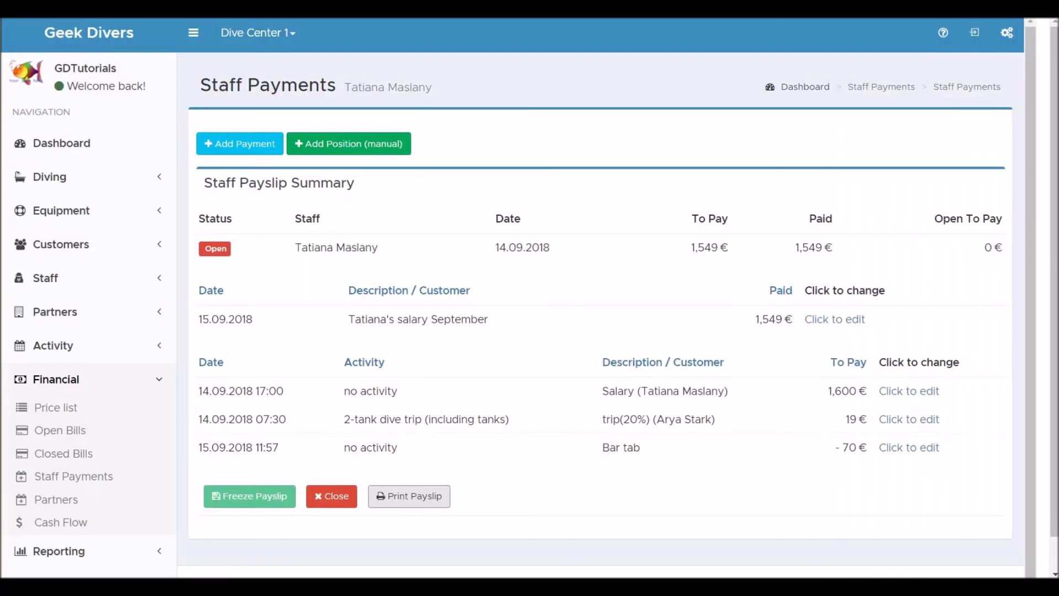
- Close the payslip and open its newest entry in the closed staff payments list
{"action": "left_click", "coordinate": [333, 496]}
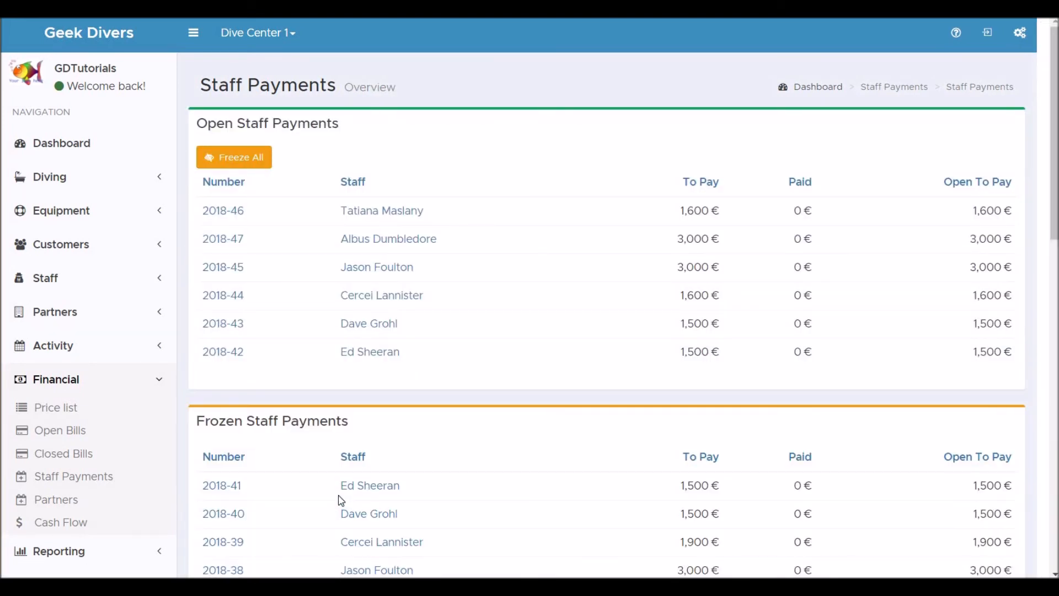
{"action": "scroll", "coordinate": [341, 500], "scroll_direction": "down", "scroll_amount": 2}
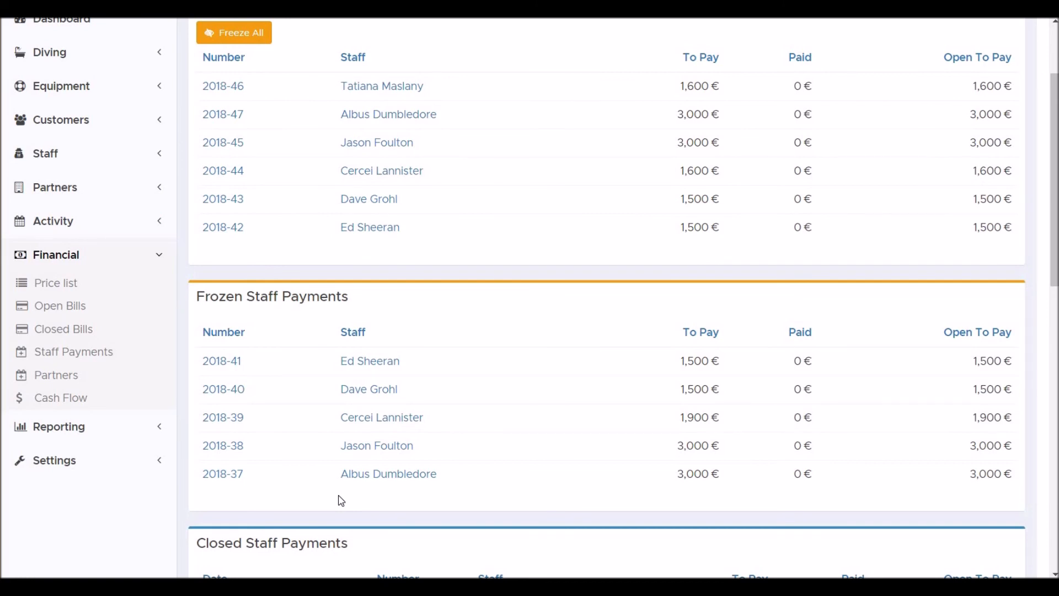
{"action": "scroll", "coordinate": [342, 500], "scroll_direction": "down", "scroll_amount": 3}
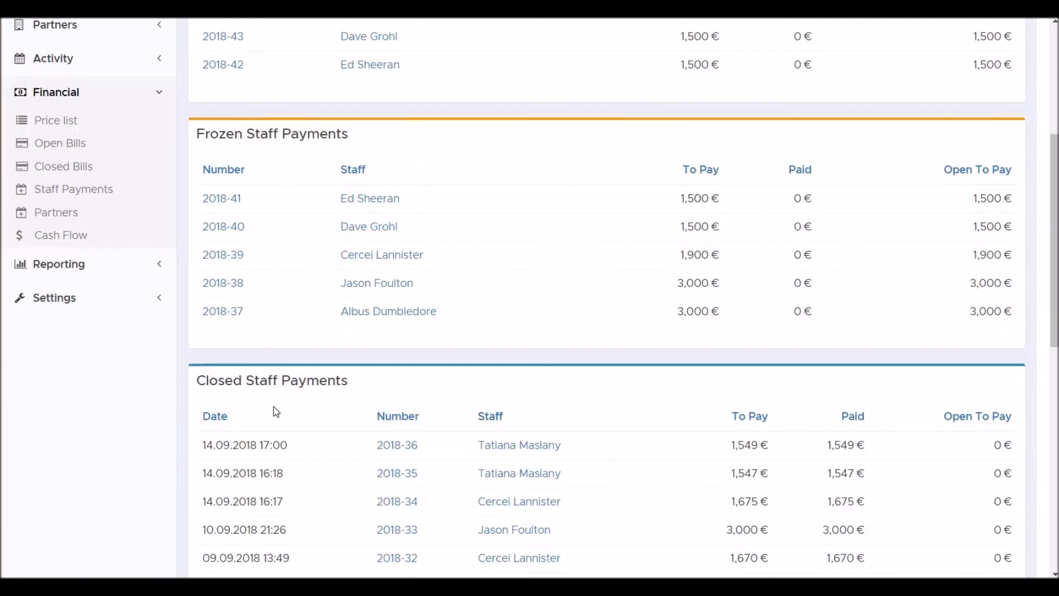
{"action": "left_click", "coordinate": [521, 453]}
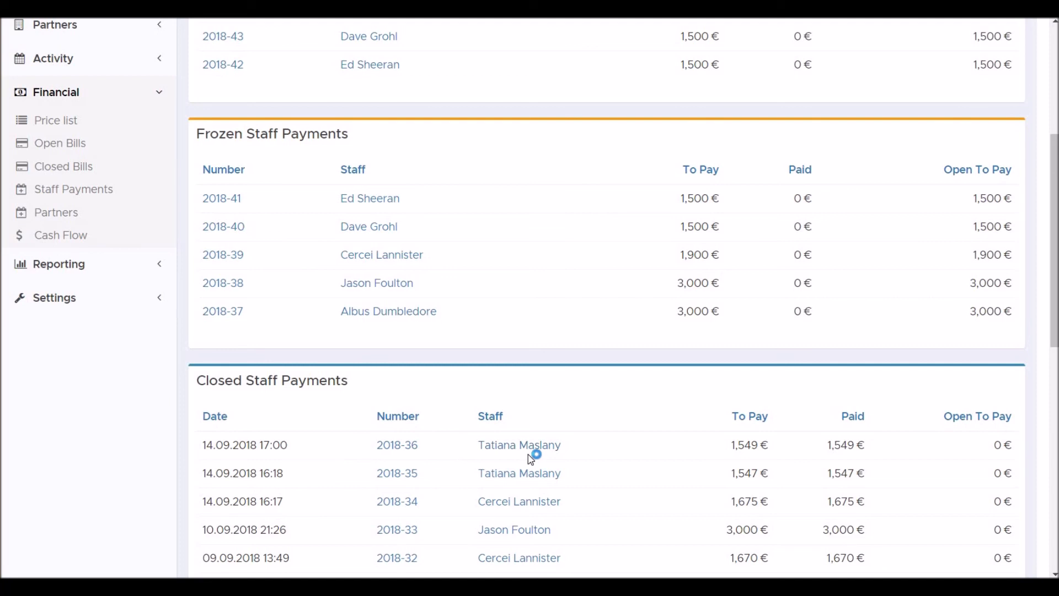